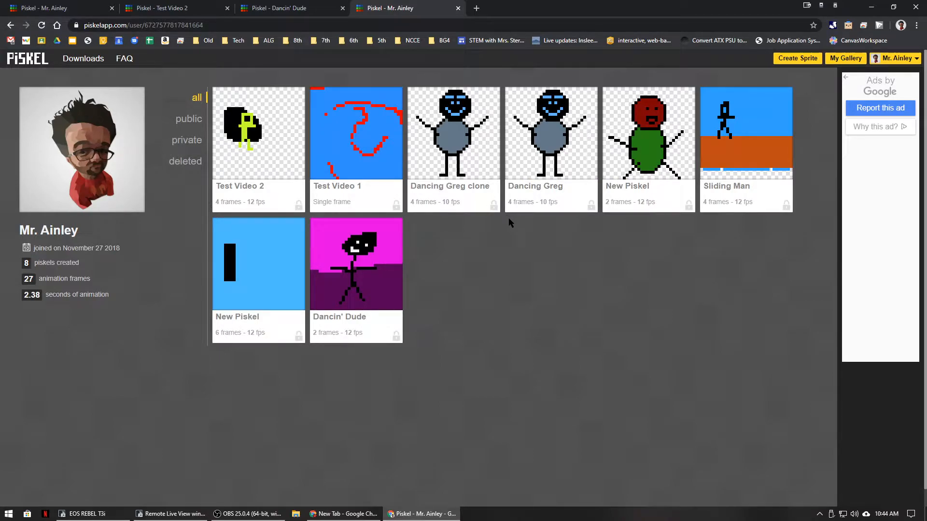
# Step: Open the Dancin' Dude sprite for editing and look over its save and export options
pyautogui.click(330, 310)
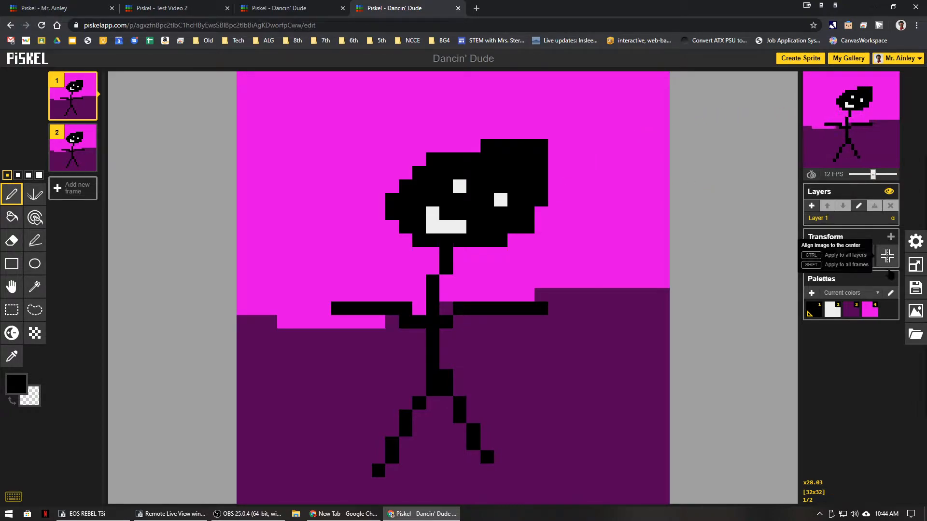
pyautogui.click(917, 289)
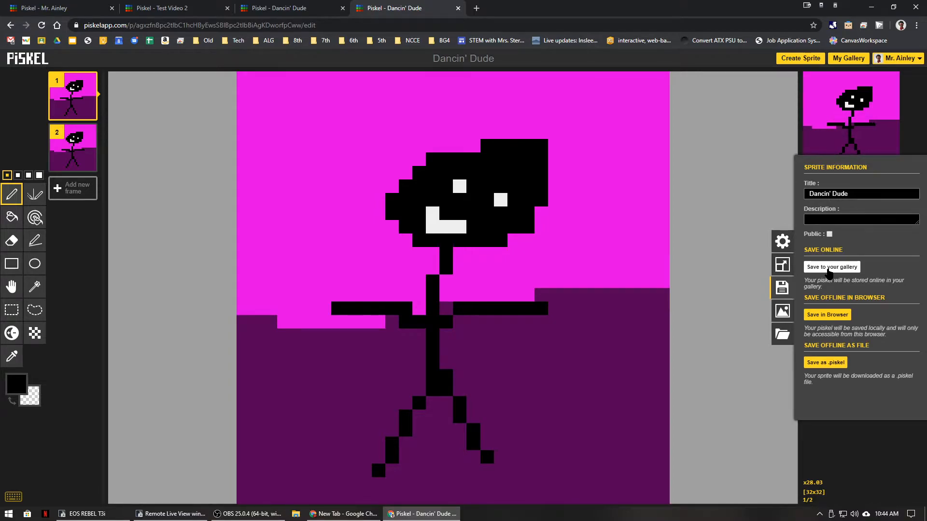
pyautogui.click(783, 312)
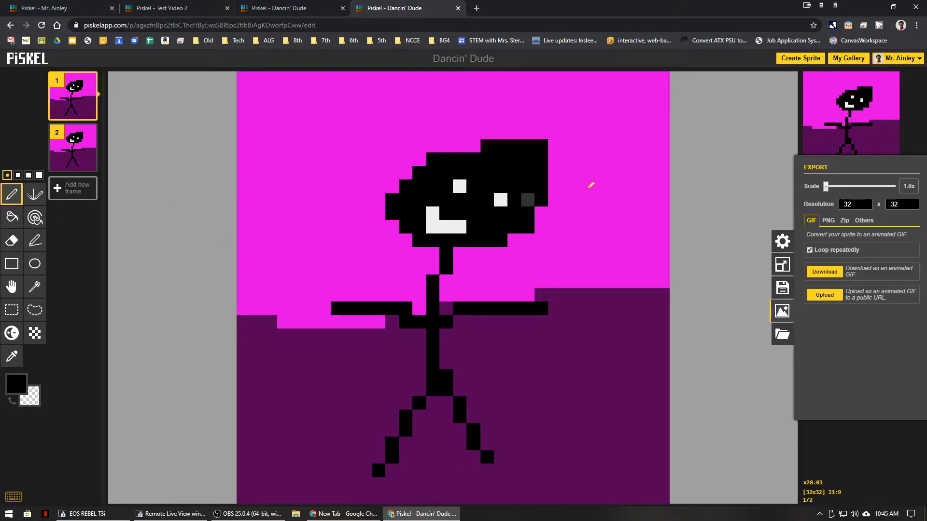
pyautogui.click(734, 126)
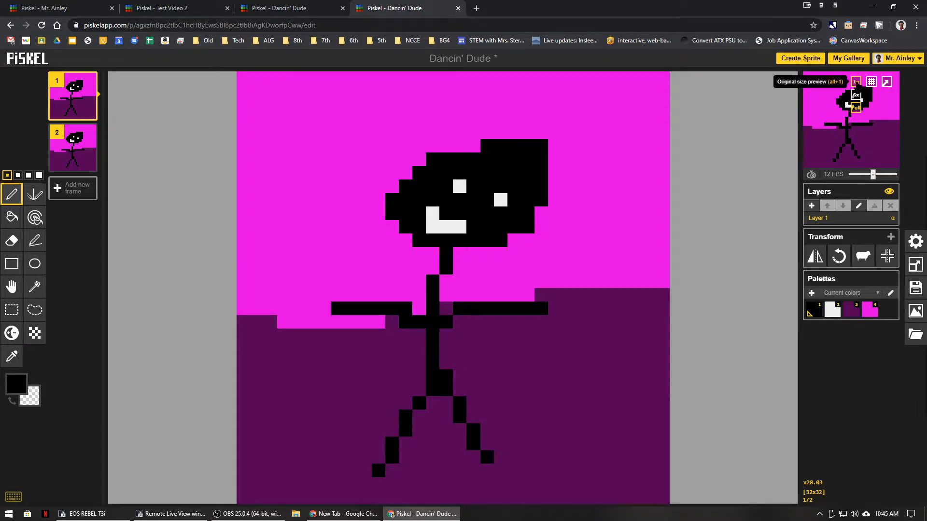
# Step: Preview the animation at original size and return the preview to full size
pyautogui.click(856, 82)
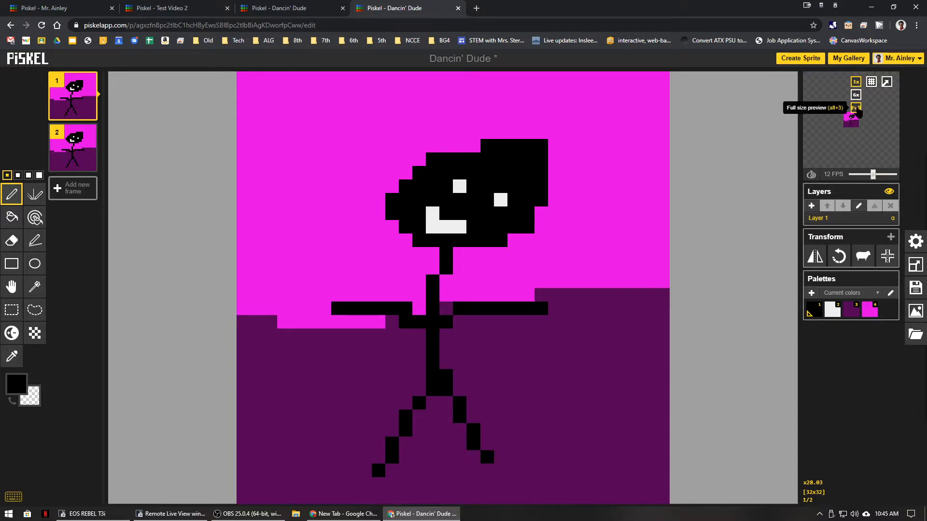
pyautogui.click(856, 82)
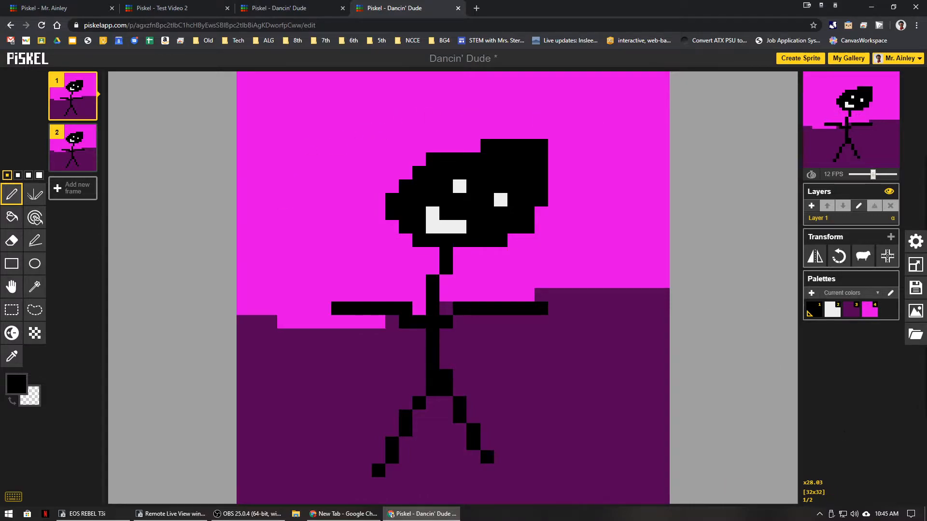
# Step: Set the export scale to 32.0x for a resolution of 1024 x 1024
pyautogui.click(916, 310)
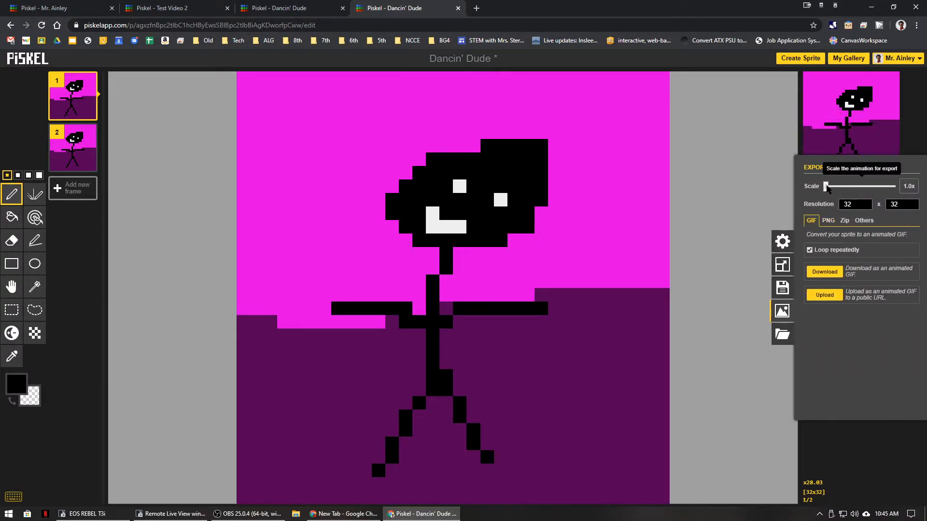
pyautogui.moveTo(826, 187); pyautogui.dragTo(893, 187)
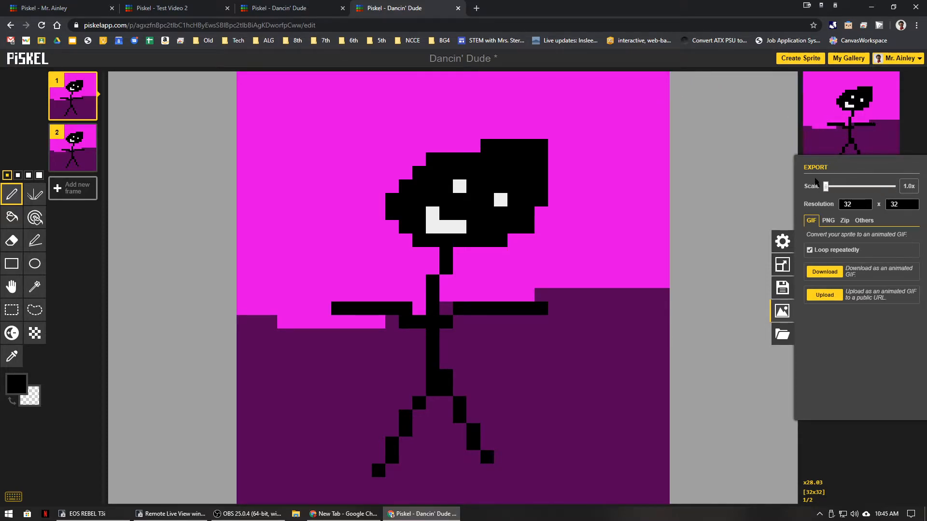
pyautogui.click(855, 204)
pyautogui.press('Tab')
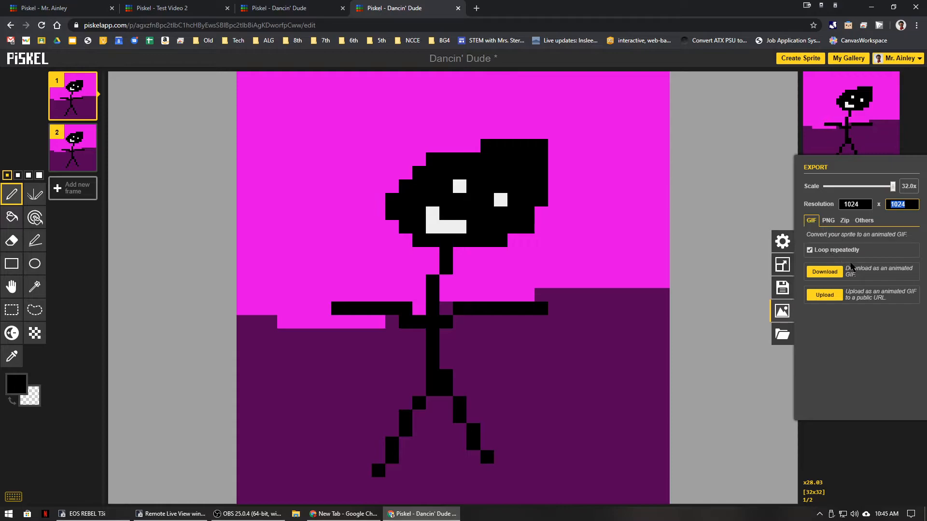
# Step: Export the selected frame as a single PNG file at 32.0x scale and check the downloaded image
pyautogui.click(829, 222)
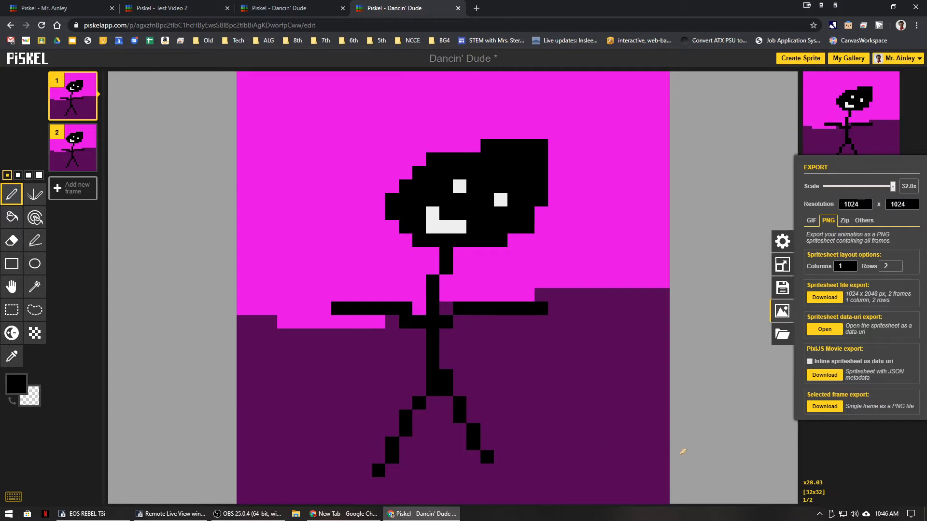
pyautogui.click(821, 407)
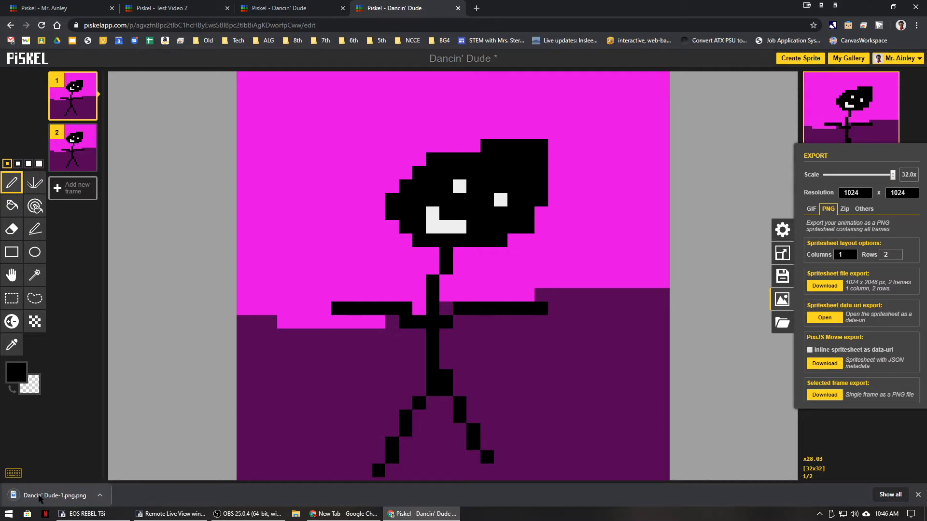
pyautogui.click(42, 497)
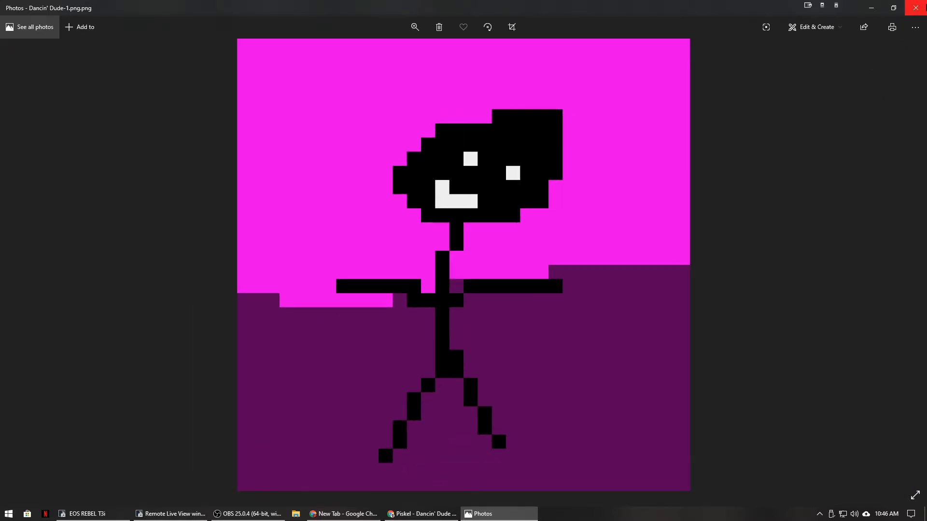
pyautogui.click(915, 8)
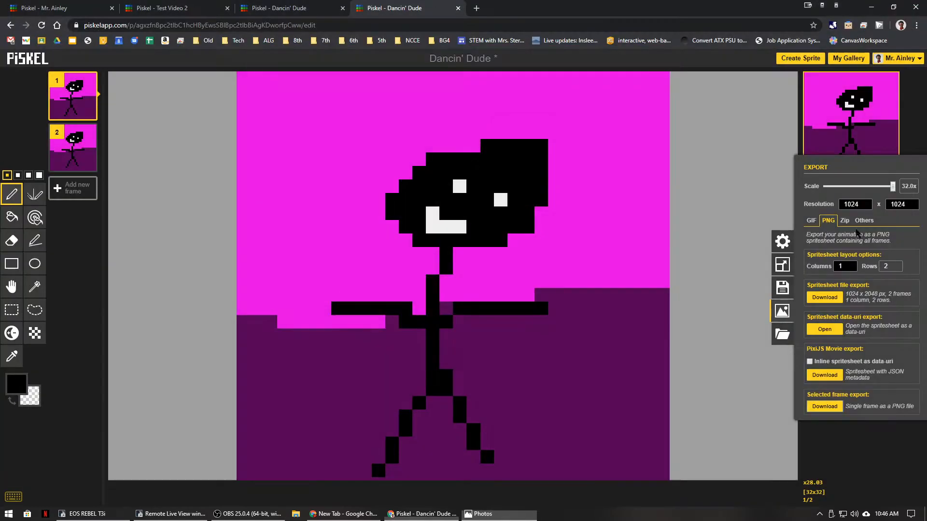
# Step: Export the selected frame as a PNG at 1.0x scale and view the downloaded image for comparison
pyautogui.click(824, 406)
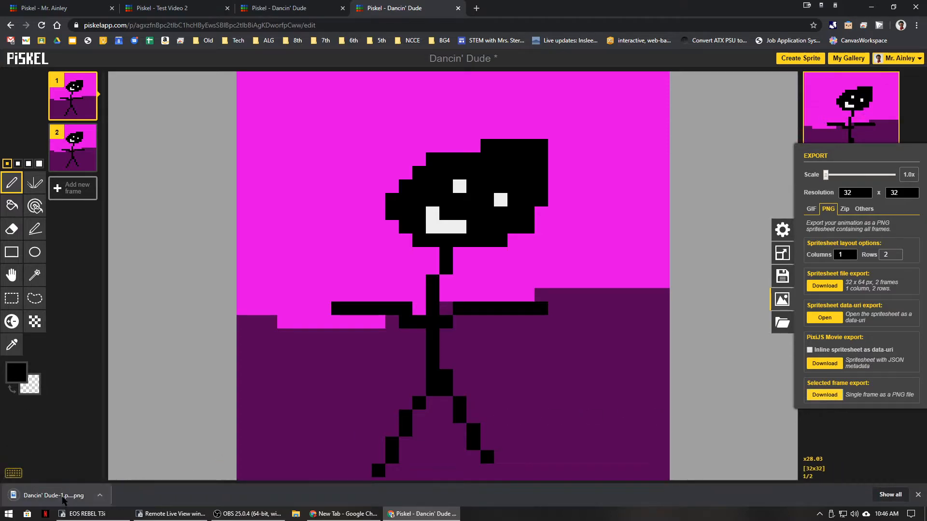
pyautogui.click(48, 496)
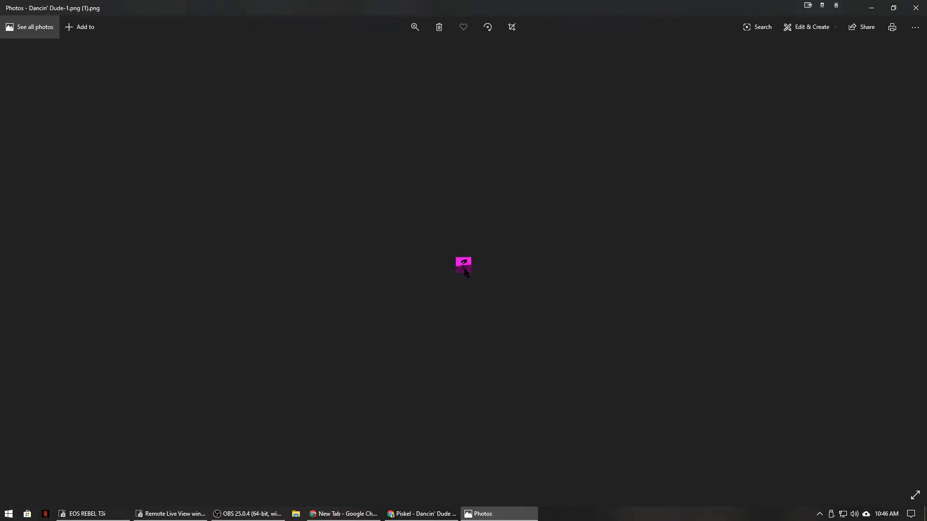
pyautogui.click(916, 8)
# Step: Restore the export scale to 32.0x and save the sprite offline as a .piskel file
pyautogui.moveTo(826, 188); pyautogui.dragTo(893, 186)
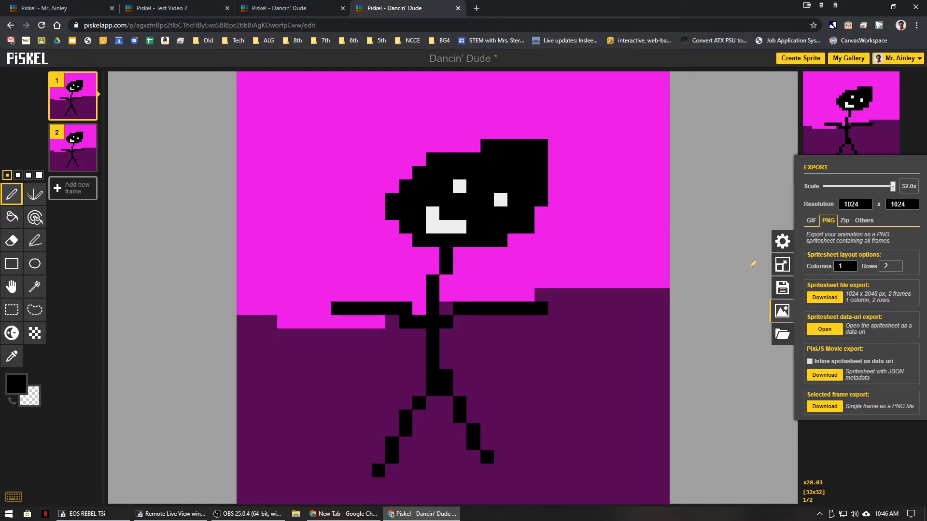
pyautogui.click(783, 293)
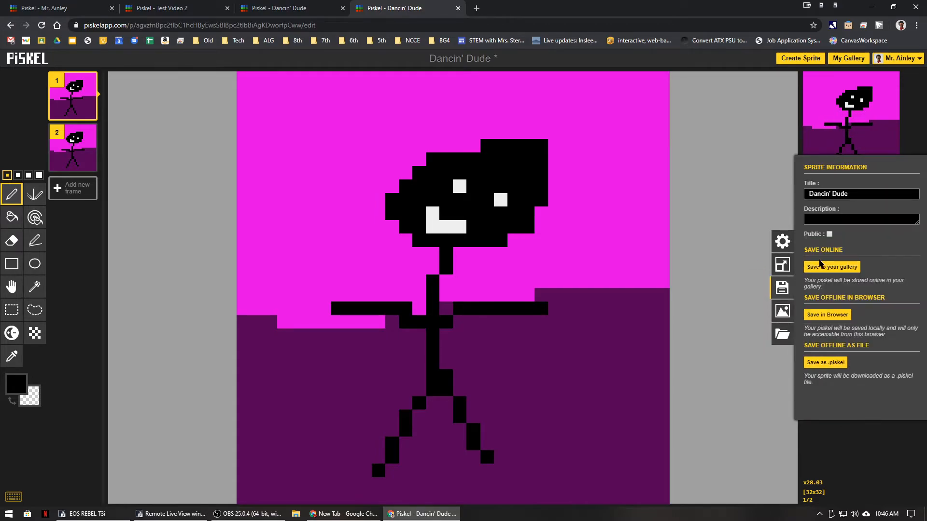
pyautogui.click(833, 363)
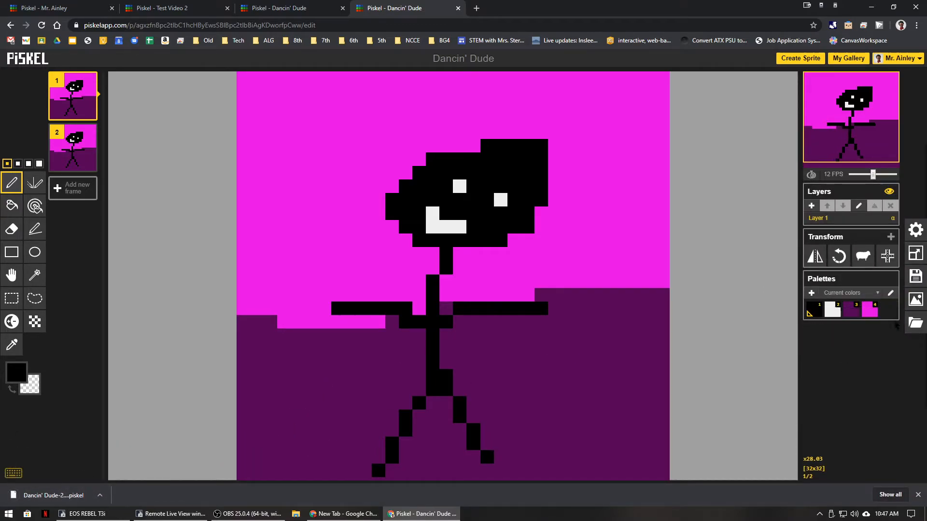
# Step: Import the downloaded Dancin' Dude .piskel file and replace the current sprite with it
pyautogui.click(916, 324)
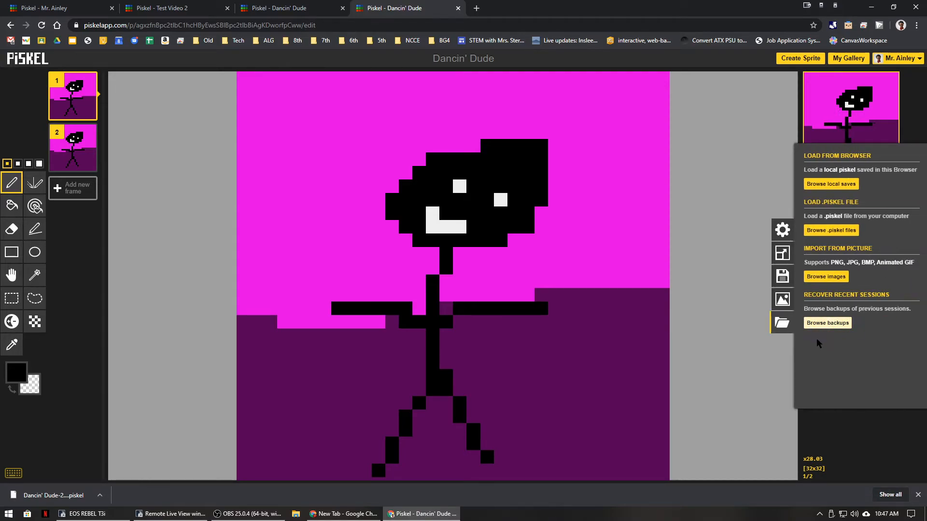
pyautogui.click(832, 233)
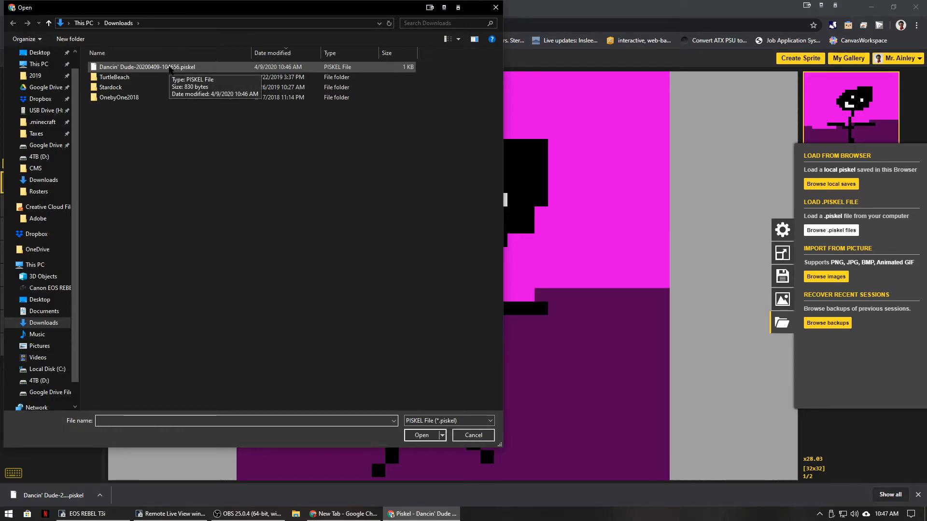
pyautogui.doubleClick(169, 67)
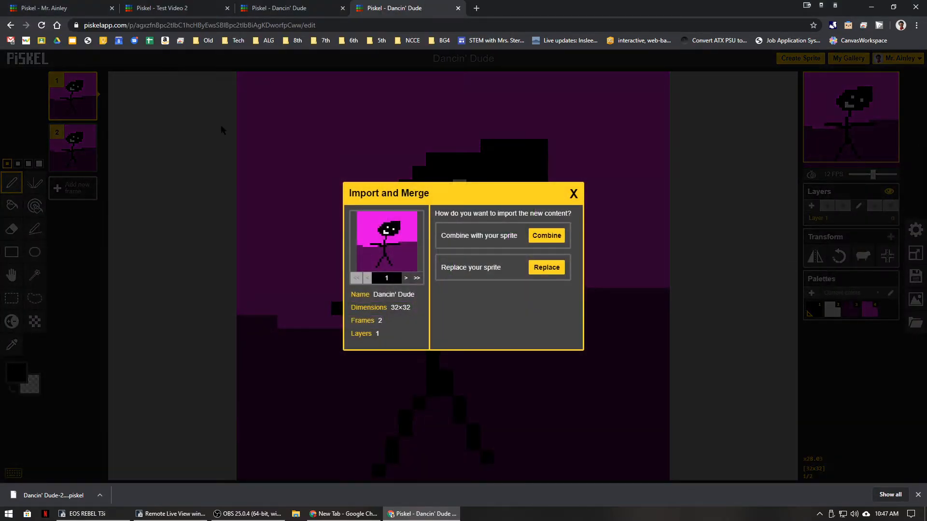
pyautogui.click(554, 267)
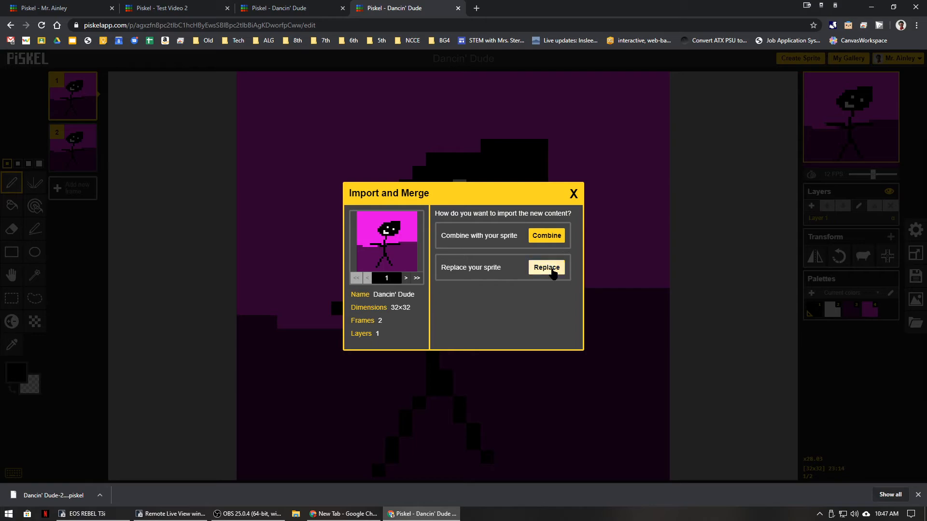
pyautogui.click(511, 88)
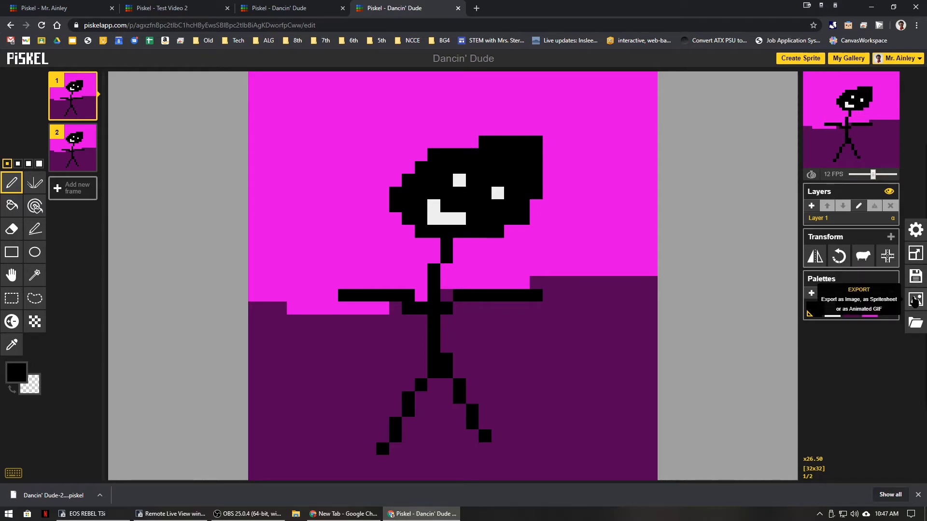
# Step: Browse the backups of recent sessions and inspect the Dancin' Dude session's snapshot
pyautogui.click(915, 323)
pyautogui.click(875, 442)
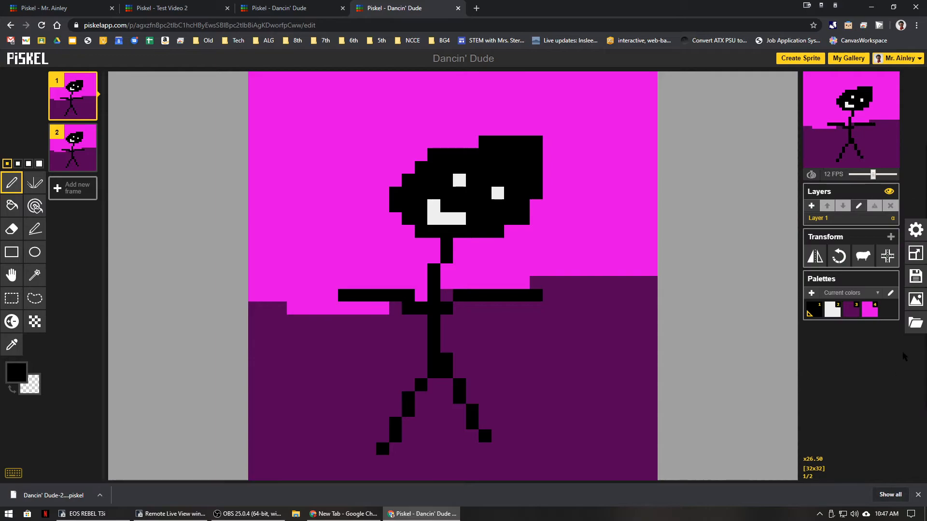
pyautogui.click(907, 326)
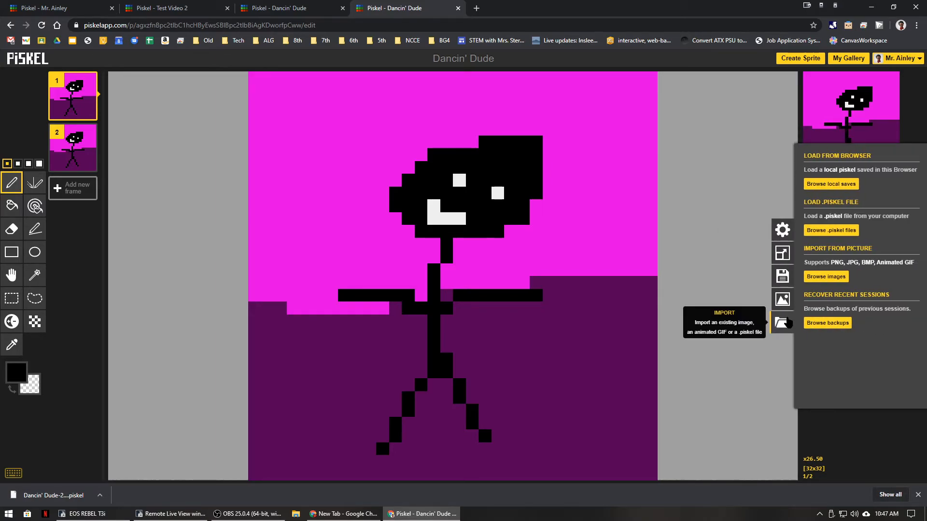
pyautogui.click(823, 324)
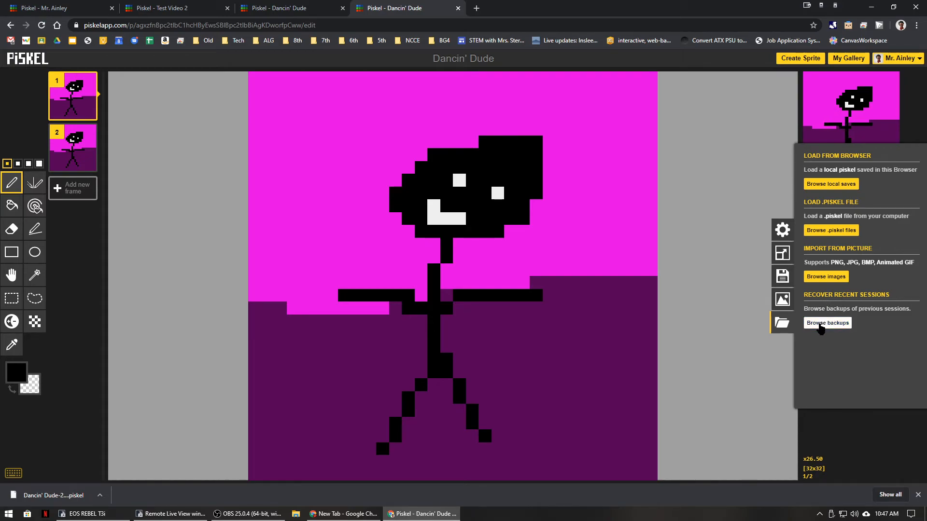
pyautogui.click(821, 327)
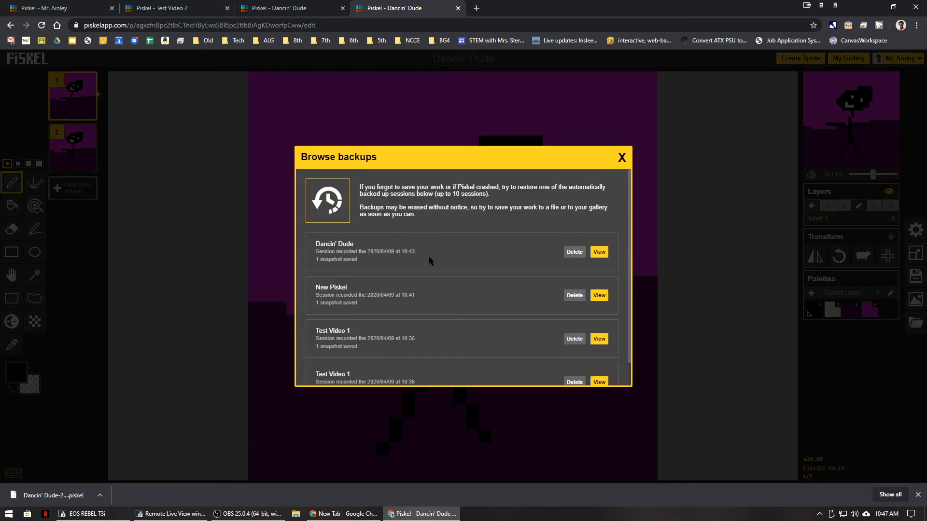
pyautogui.scroll(-1, 338, 261)
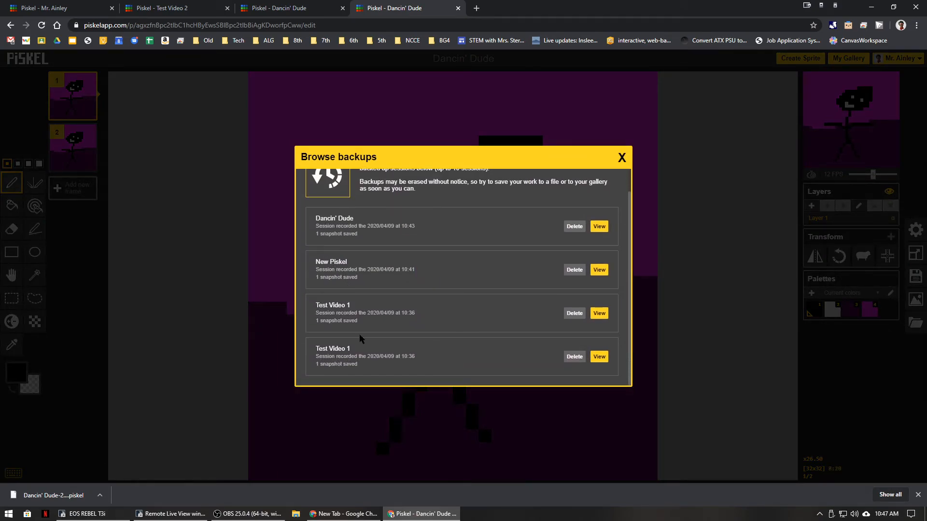
pyautogui.scroll(1, 397, 251)
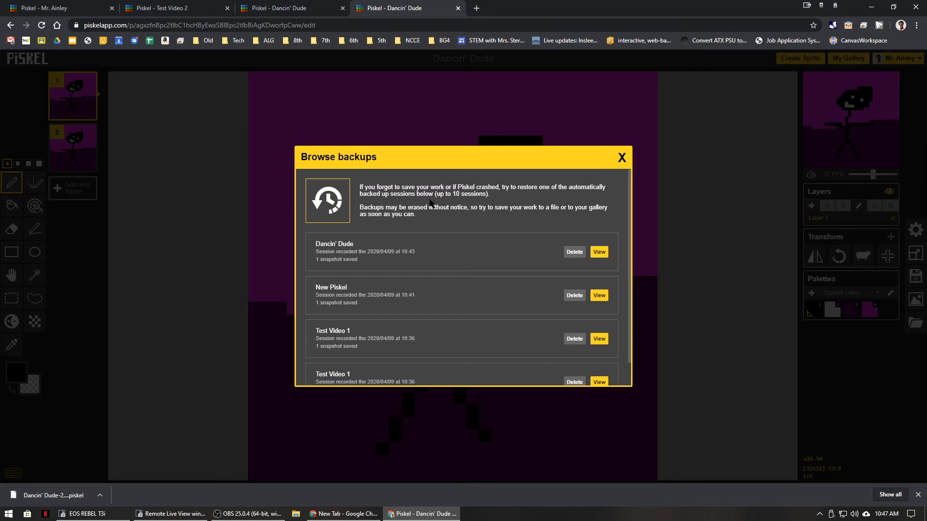
pyautogui.scroll(-1, 455, 205)
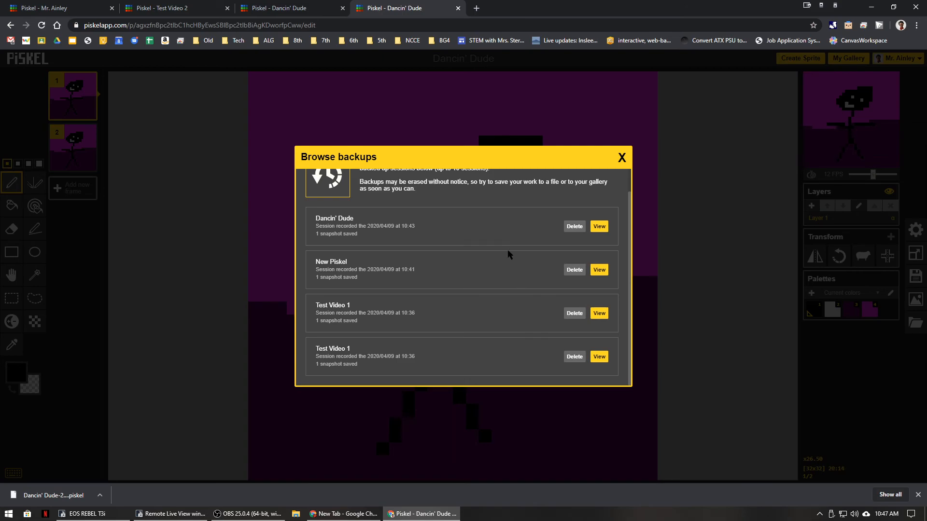
pyautogui.scroll(1, 508, 250)
pyautogui.scroll(-1, 488, 242)
pyautogui.click(599, 227)
pyautogui.click(314, 371)
# Step: Load the snapshot from the New Piskel session backup, replacing the current sprite
pyautogui.click(601, 270)
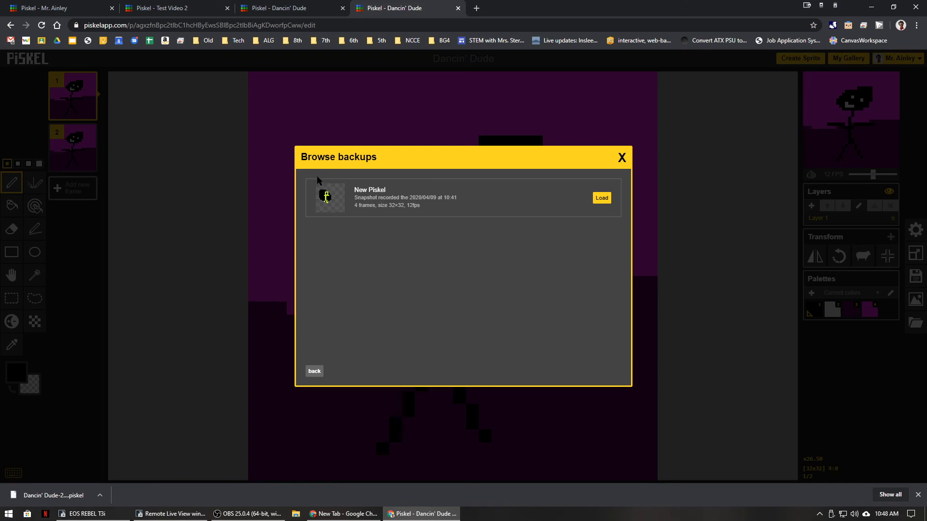
pyautogui.click(601, 198)
pyautogui.click(512, 94)
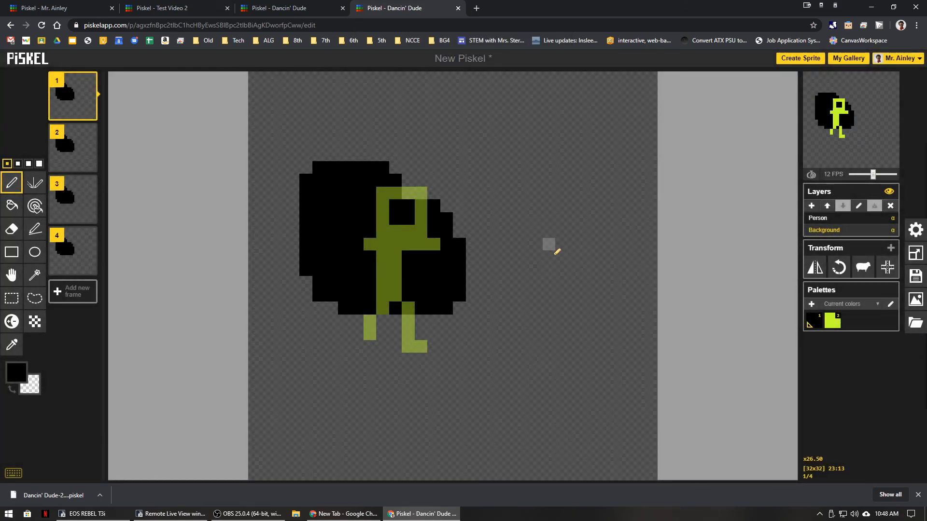